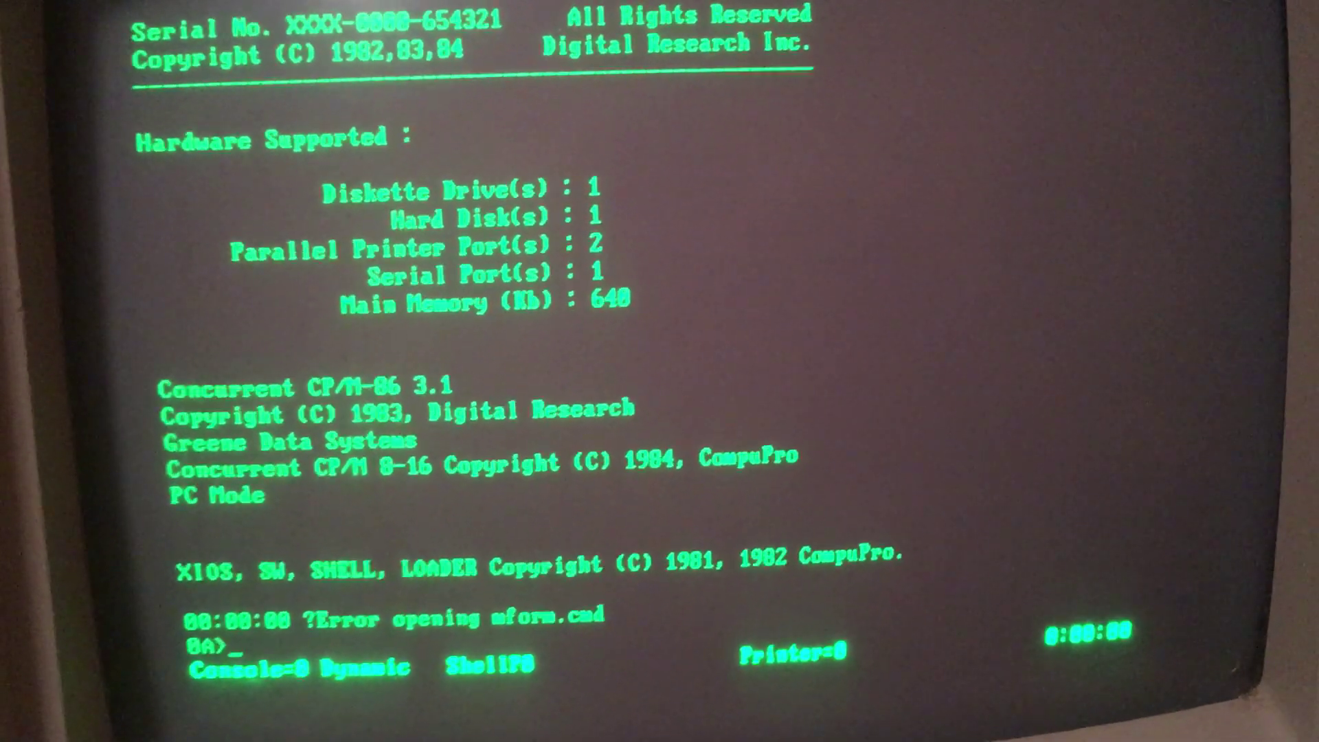
type("di")
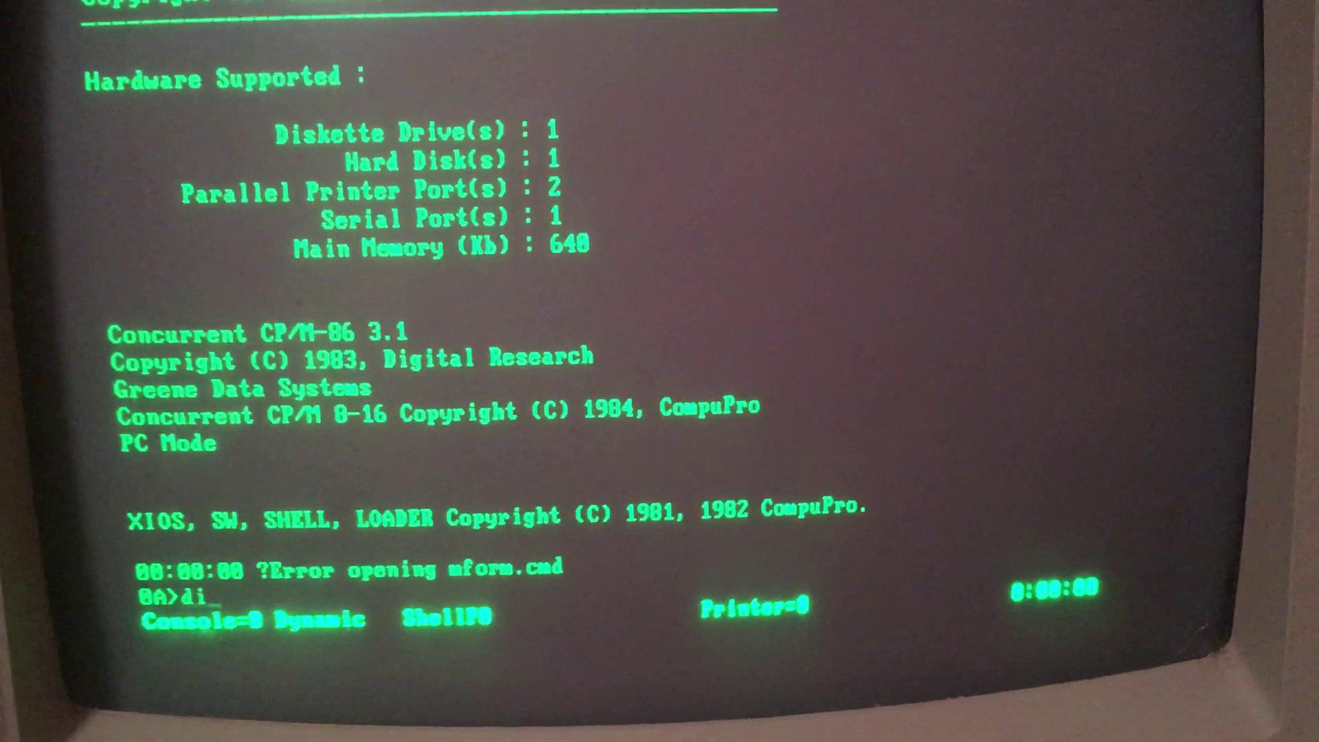
type("r")
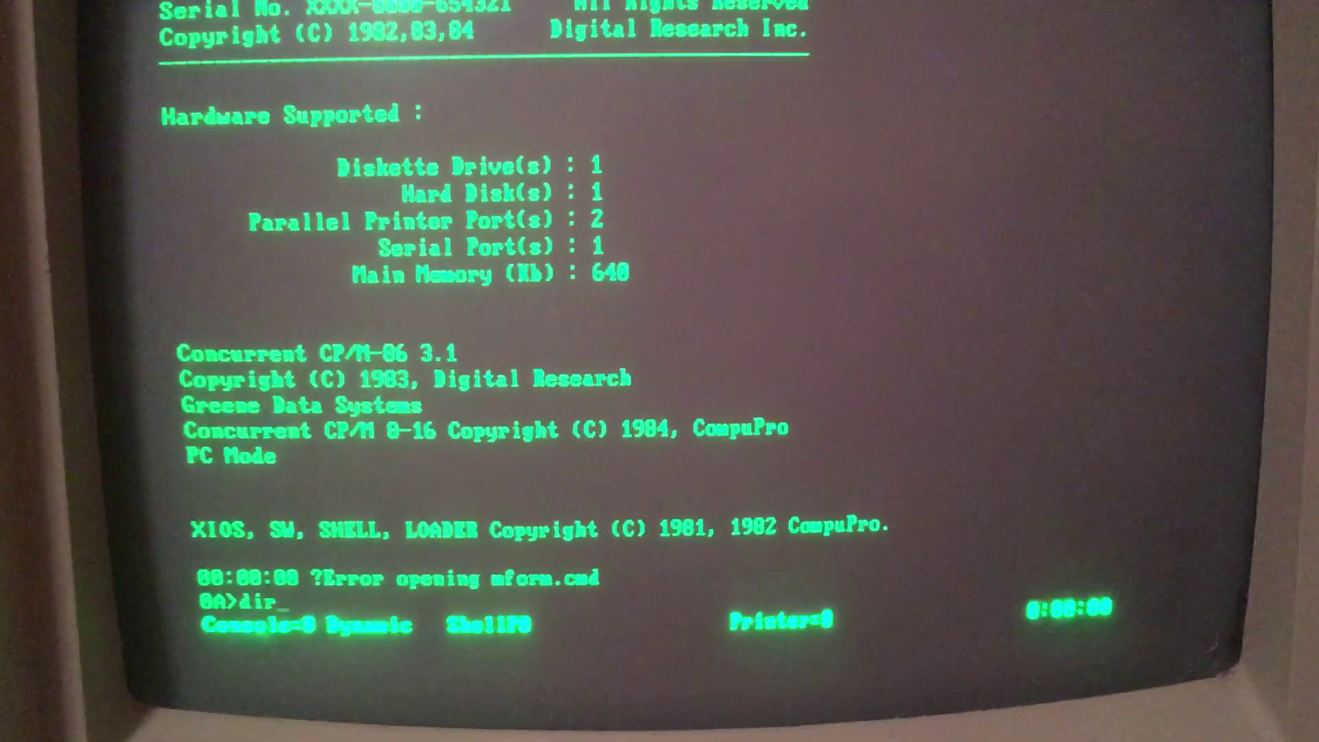
Run dir at the 0A> prompt to list drive A, showing only CCPM.SYS
key("Return")
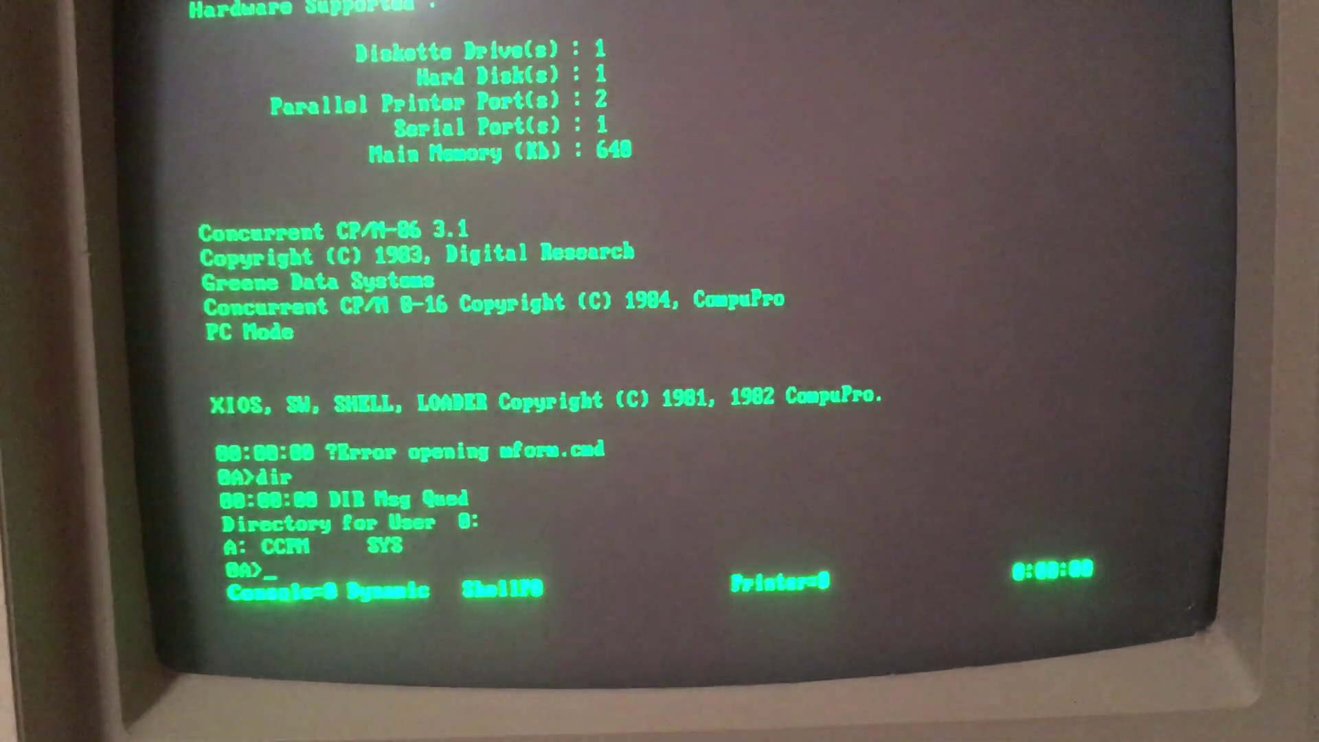
type("dir")
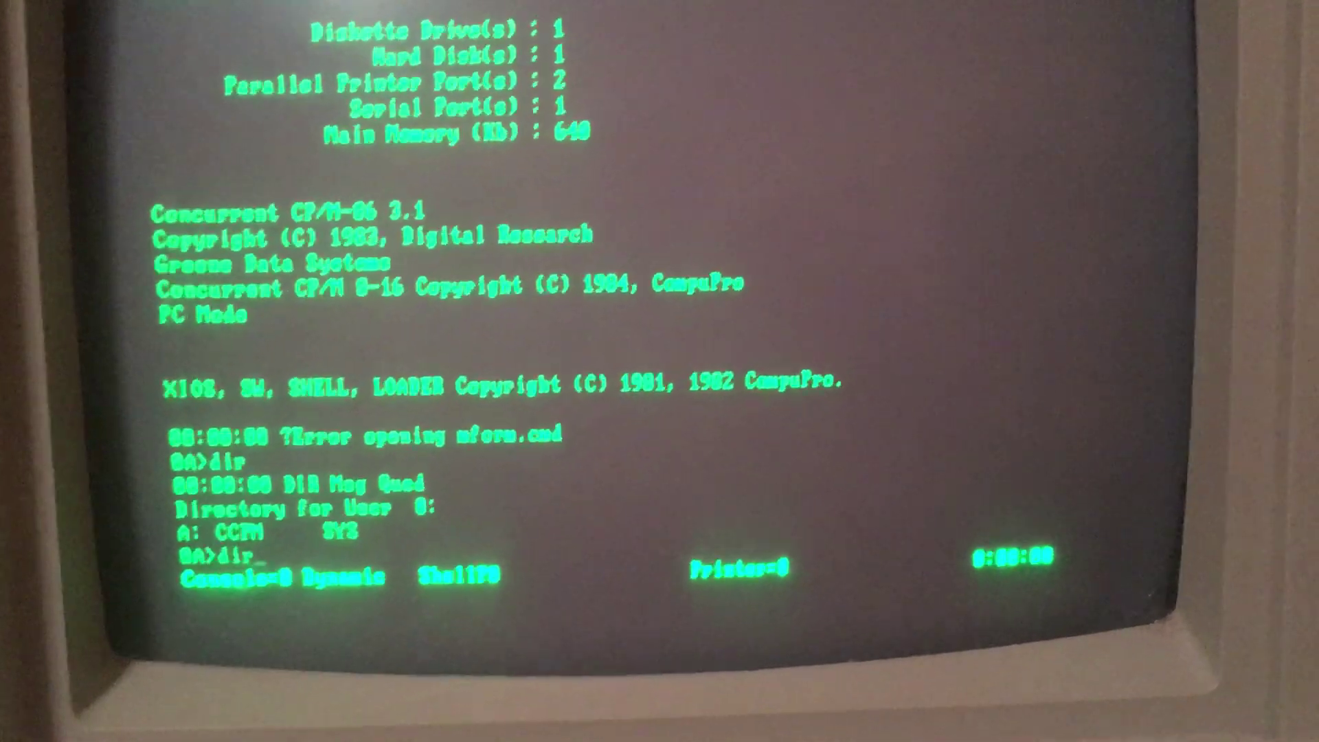
type(" c")
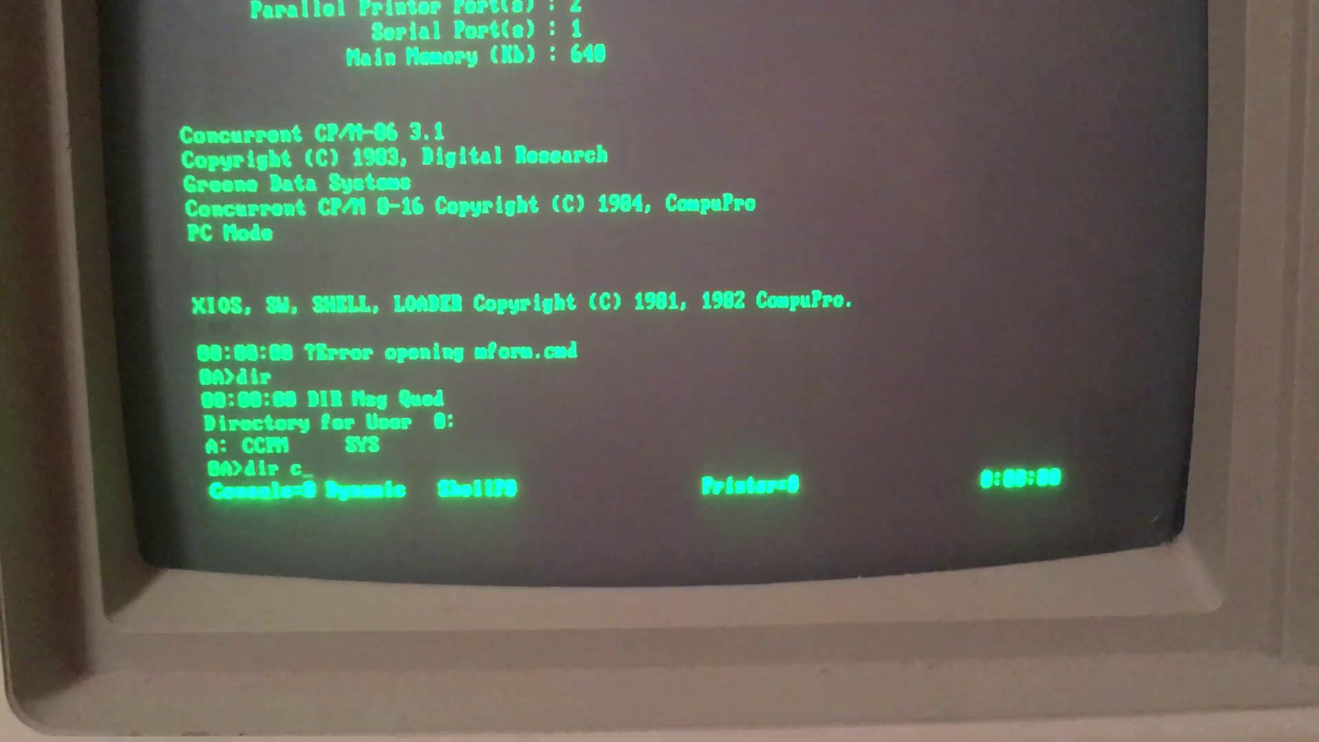
type(":")
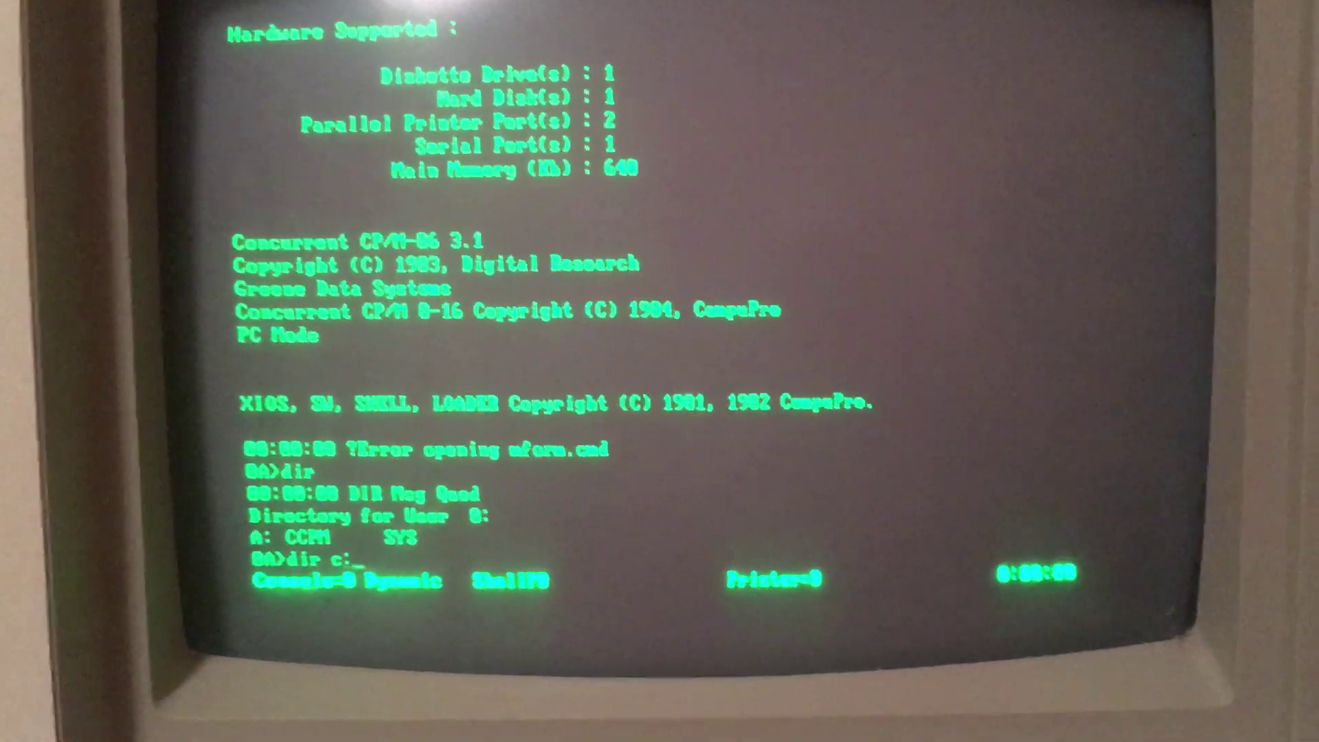